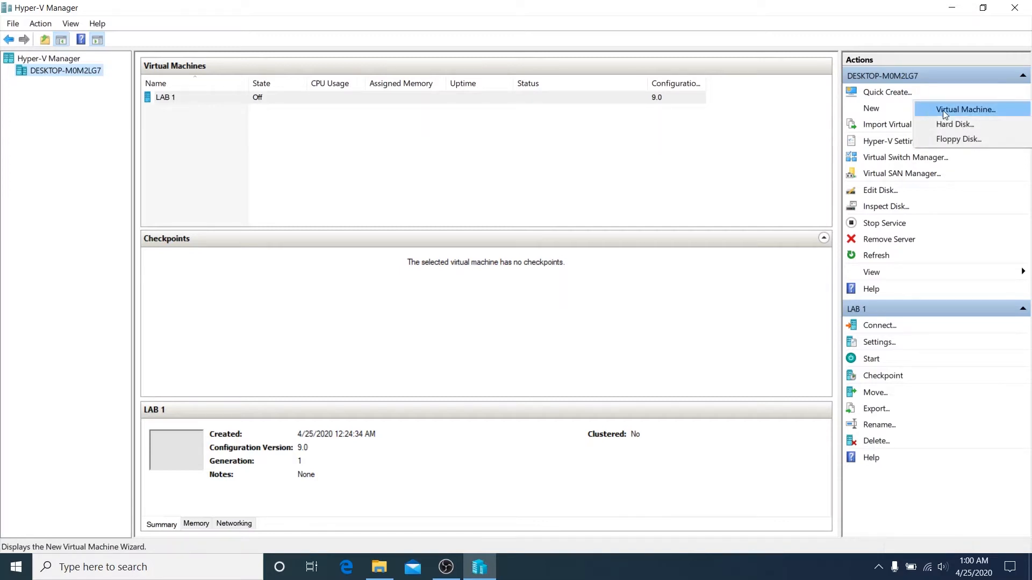
# - Start creating a new virtual machine and name it LAB 2, keeping the default storage location
pyautogui.click(942, 111)
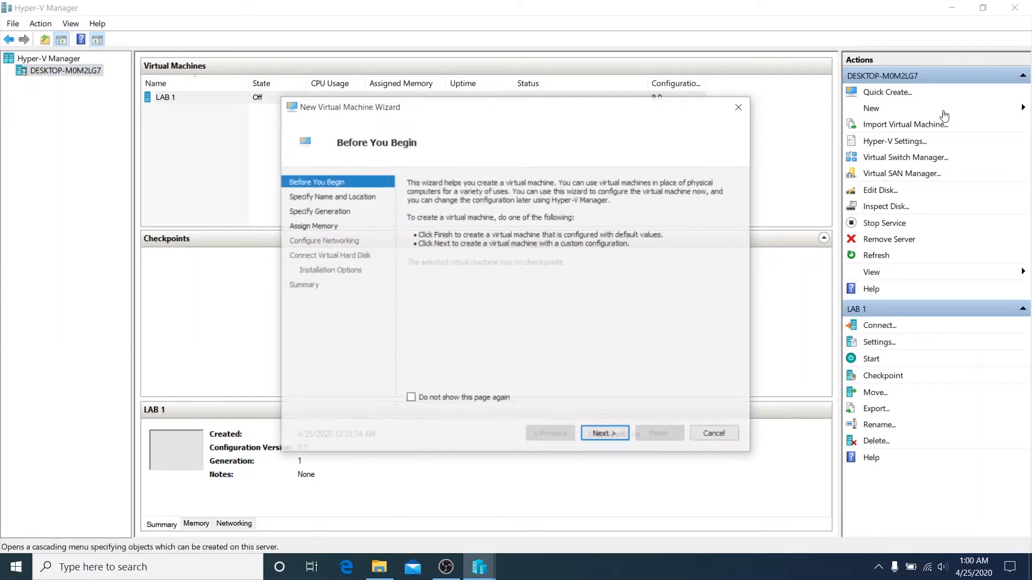
pyautogui.click(601, 437)
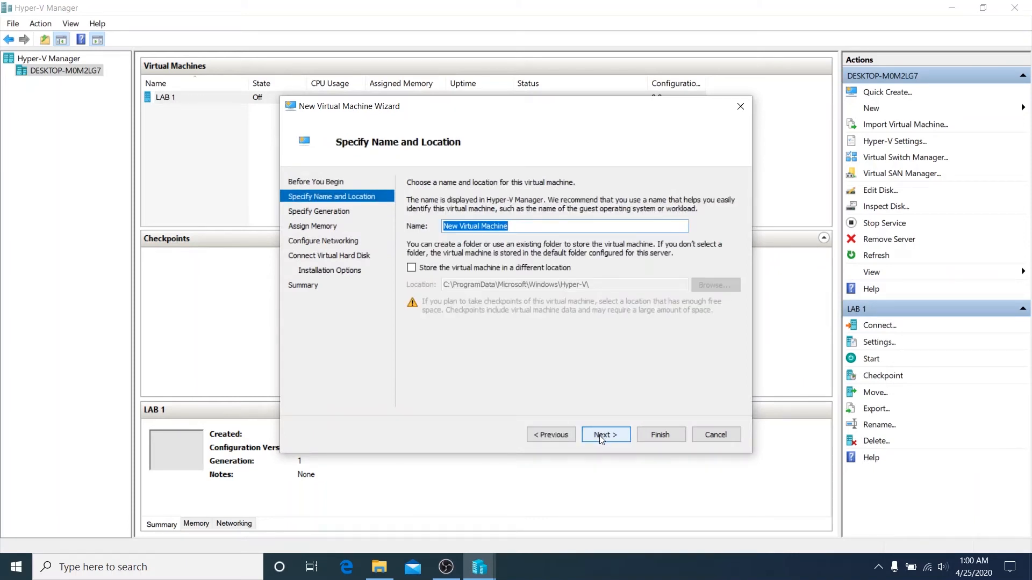
pyautogui.write('LAB')
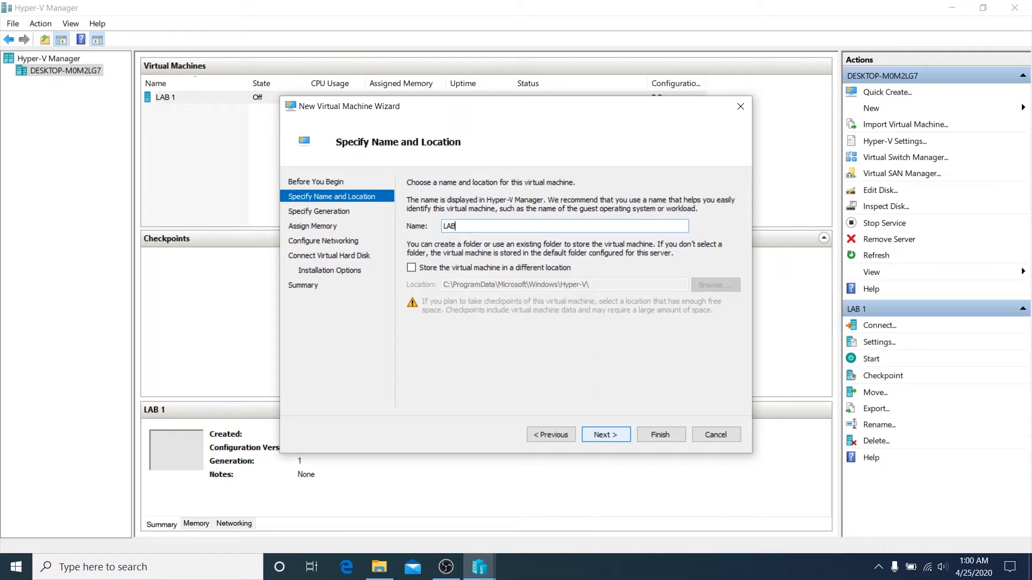
pyautogui.write(' 2')
pyautogui.click(602, 440)
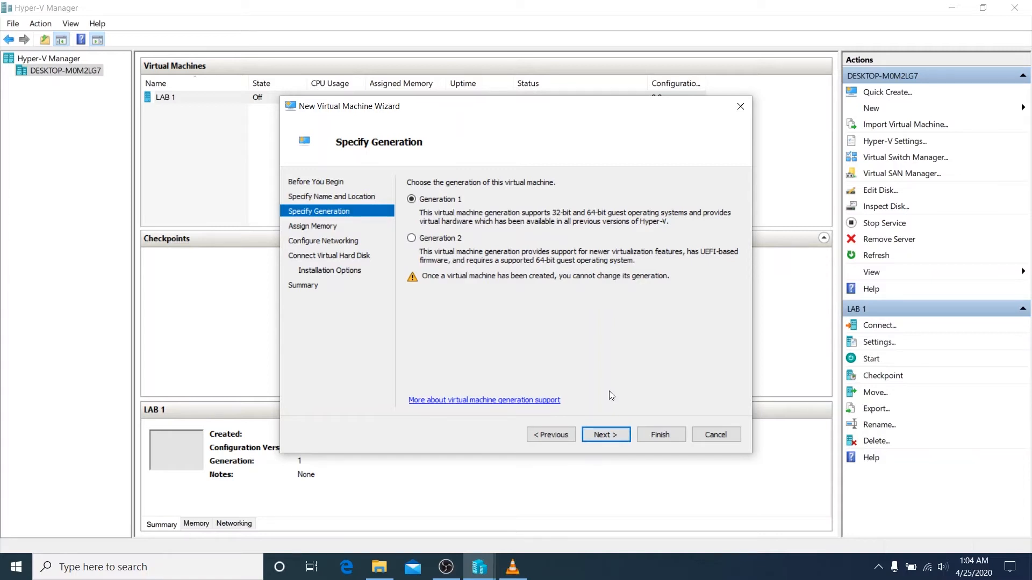
# - Configure the virtual machine as Generation 1 with 2048 MB of dynamic startup memory and no network connection
pyautogui.click(604, 433)
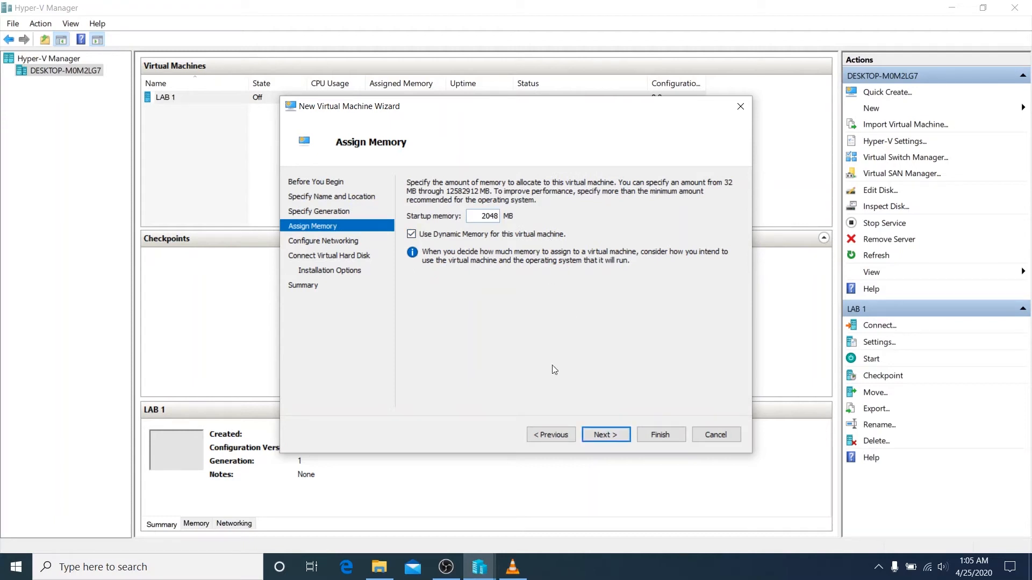
pyautogui.click(596, 436)
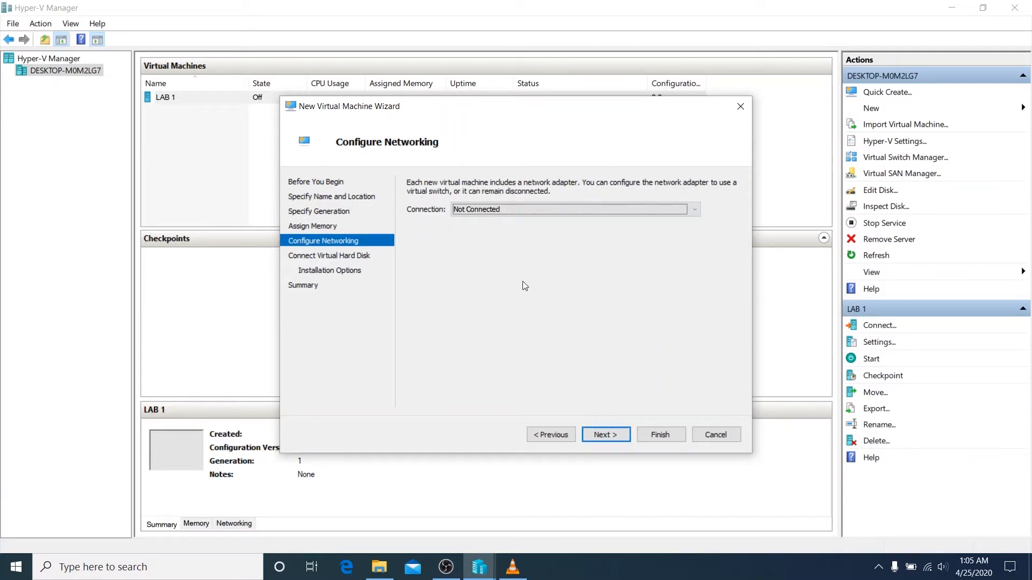
pyautogui.click(606, 436)
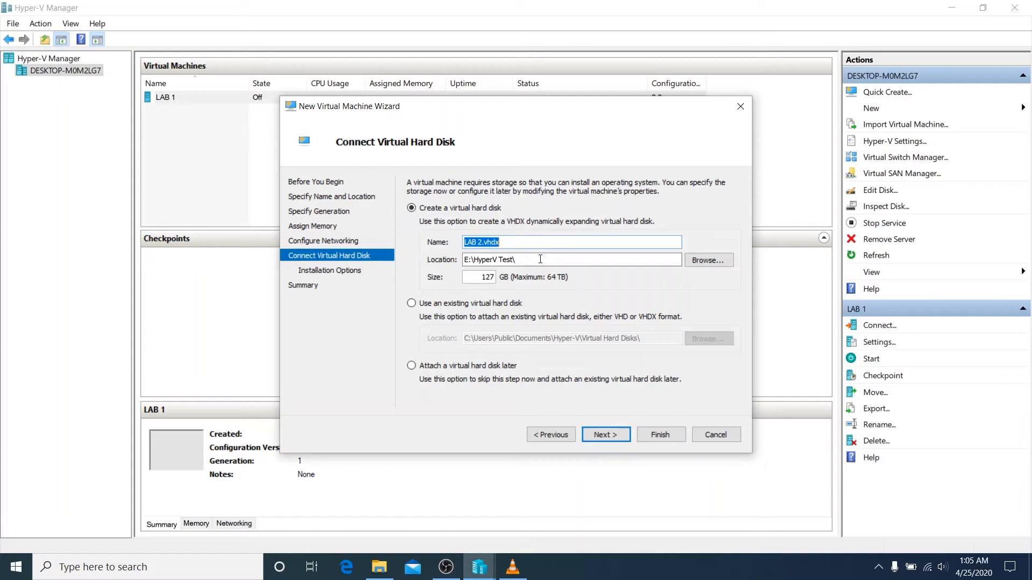
# - Create the virtual hard disk LAB 2.vhdx in E:\HyperV Test\ with a size of 60 GB
pyautogui.moveTo(479, 278); pyautogui.dragTo(502, 283)
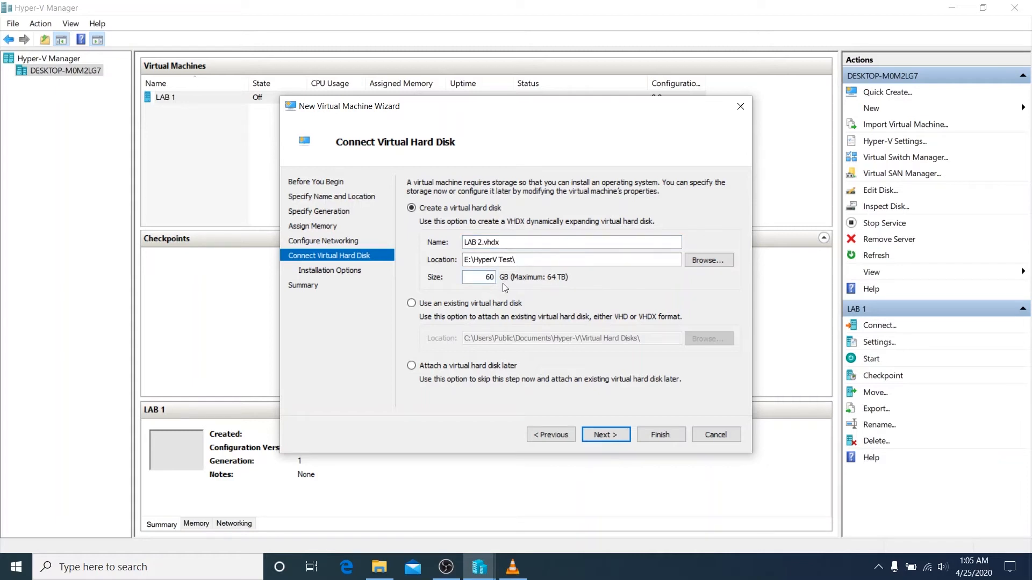
pyautogui.click(606, 435)
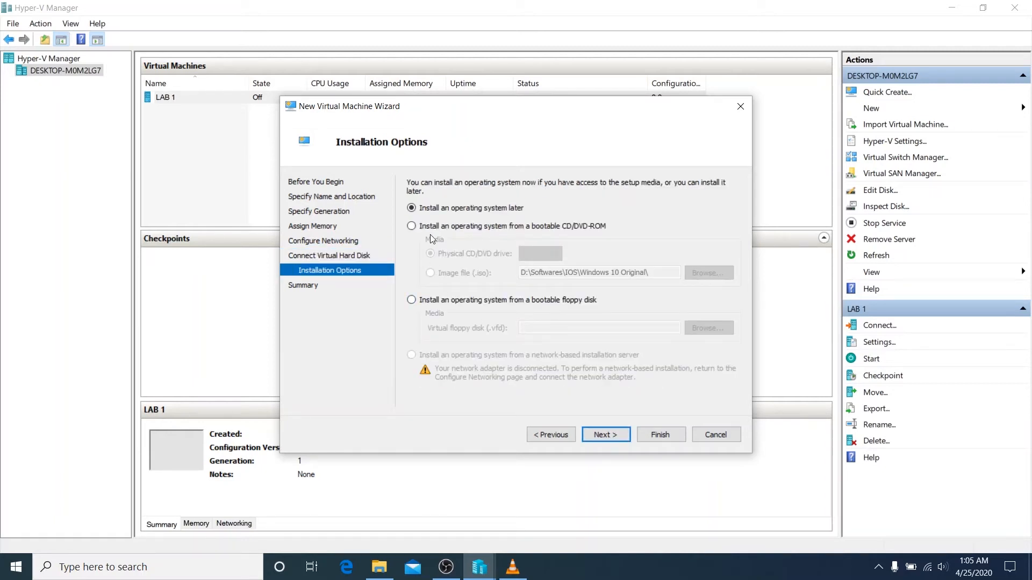
# - Set the operating system to install from the image file CCSA_X64FRE_EN-GB_DV5.iso and finish creating the virtual machine
pyautogui.click(412, 228)
pyautogui.click(430, 273)
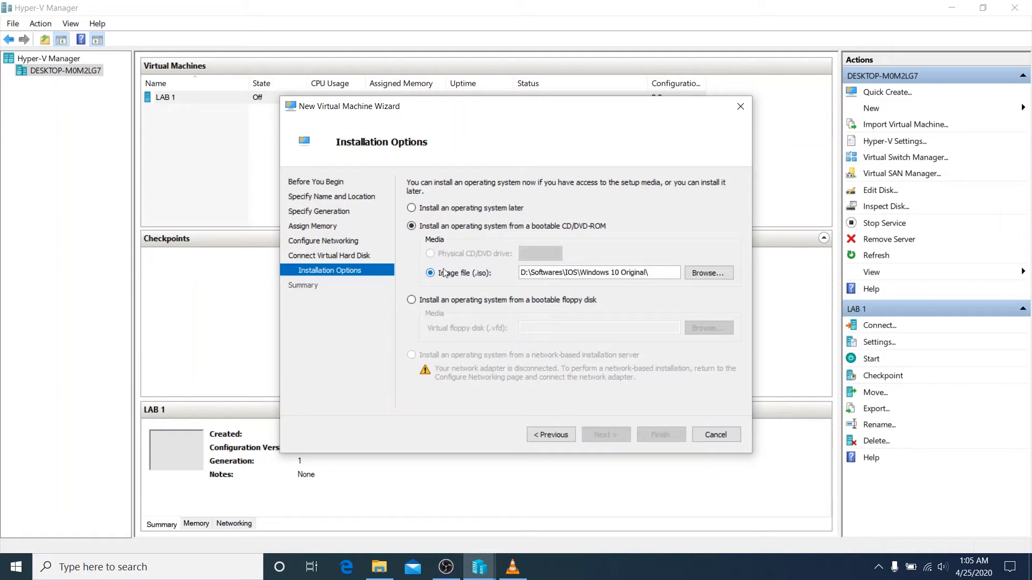
pyautogui.click(709, 274)
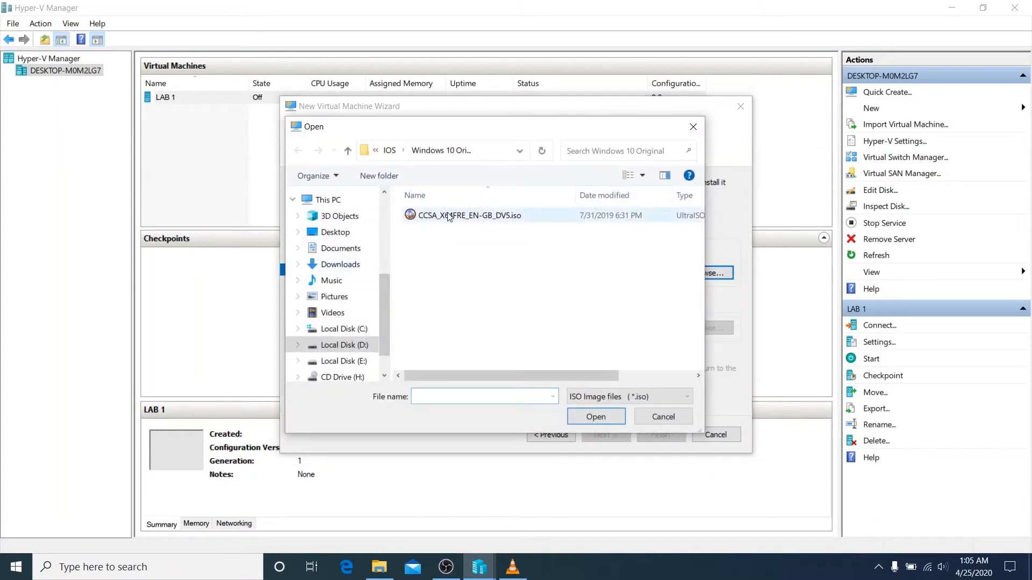
pyautogui.click(426, 218)
pyautogui.click(579, 415)
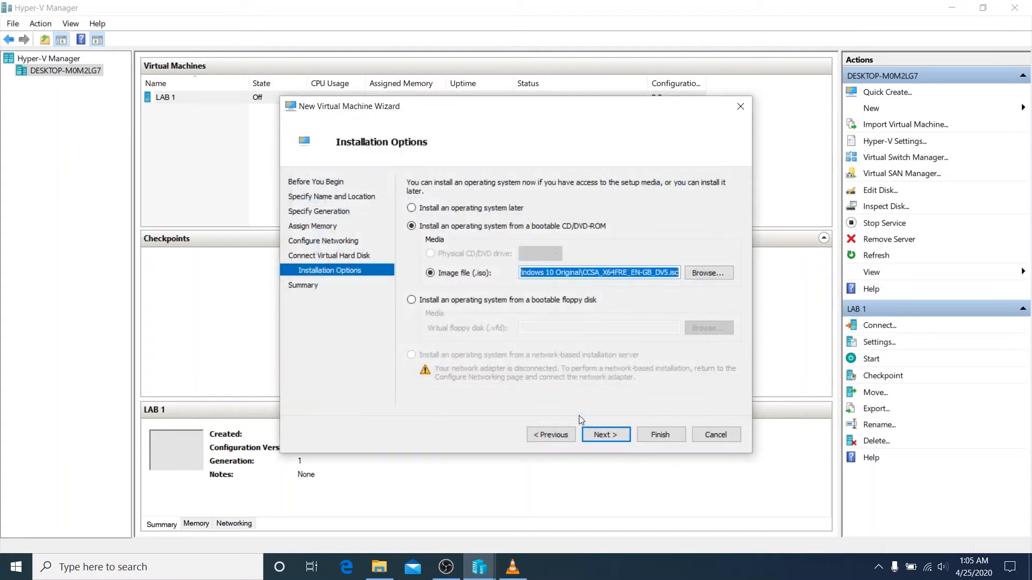
pyautogui.click(617, 438)
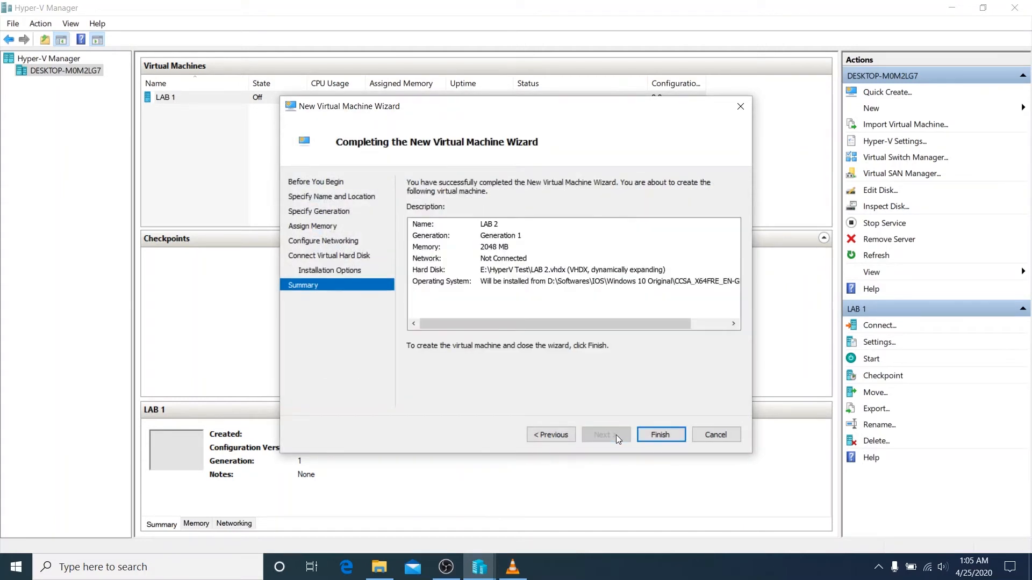
pyautogui.click(669, 437)
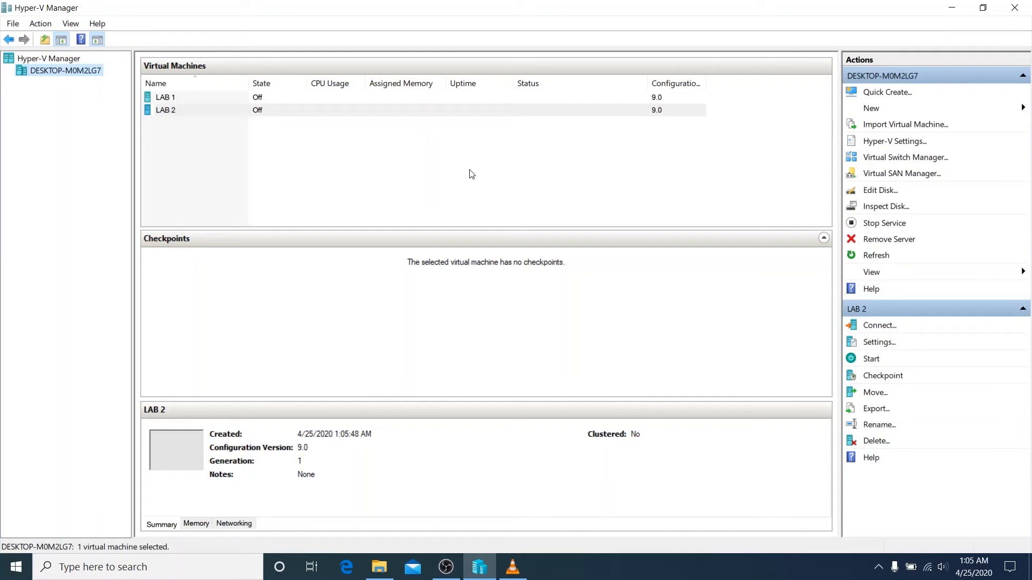
# - Start the LAB 2 virtual machine and open its connection window
pyautogui.click(165, 110)
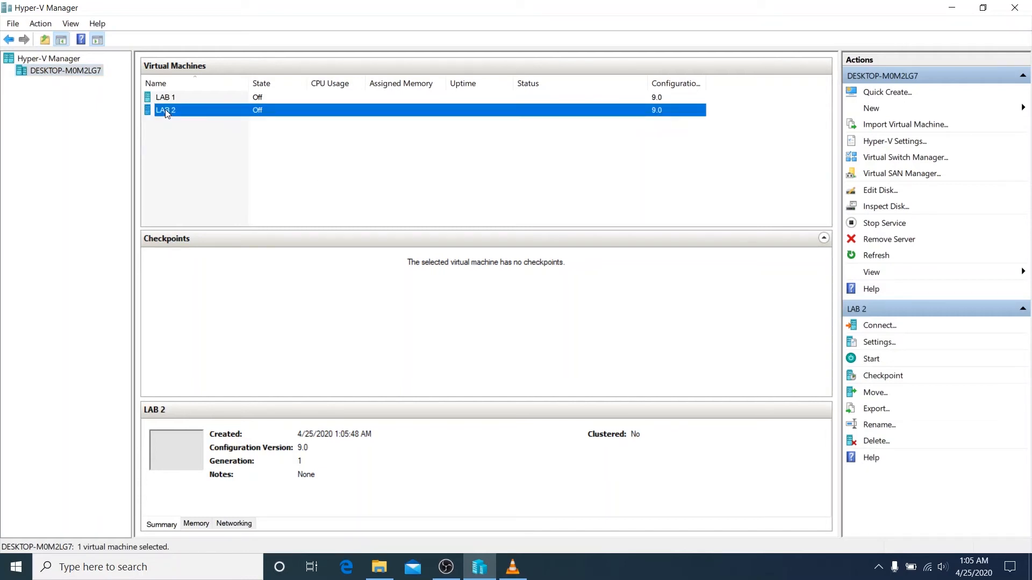
pyautogui.rightClick(166, 109)
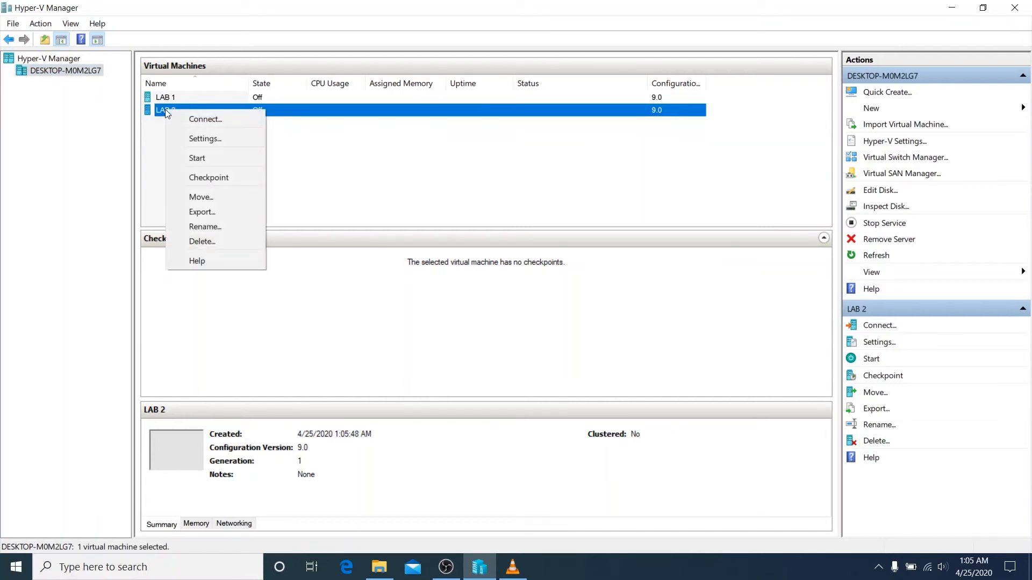
pyautogui.click(185, 158)
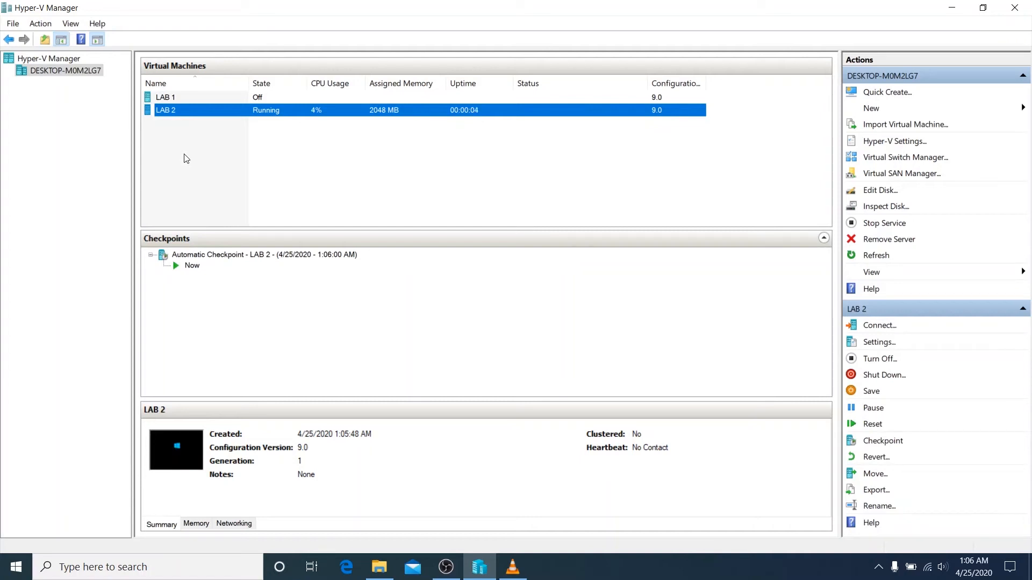
pyautogui.doubleClick(178, 444)
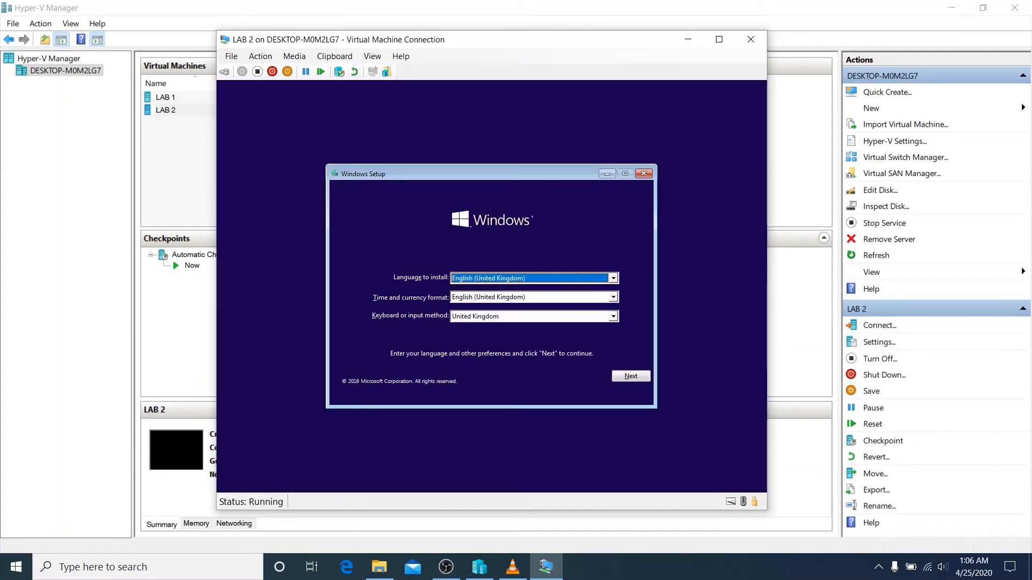
# - Begin installing Windows 10 Pro with the English (United Kingdom) language and keyboard defaults, and accept the licence terms
pyautogui.click(619, 378)
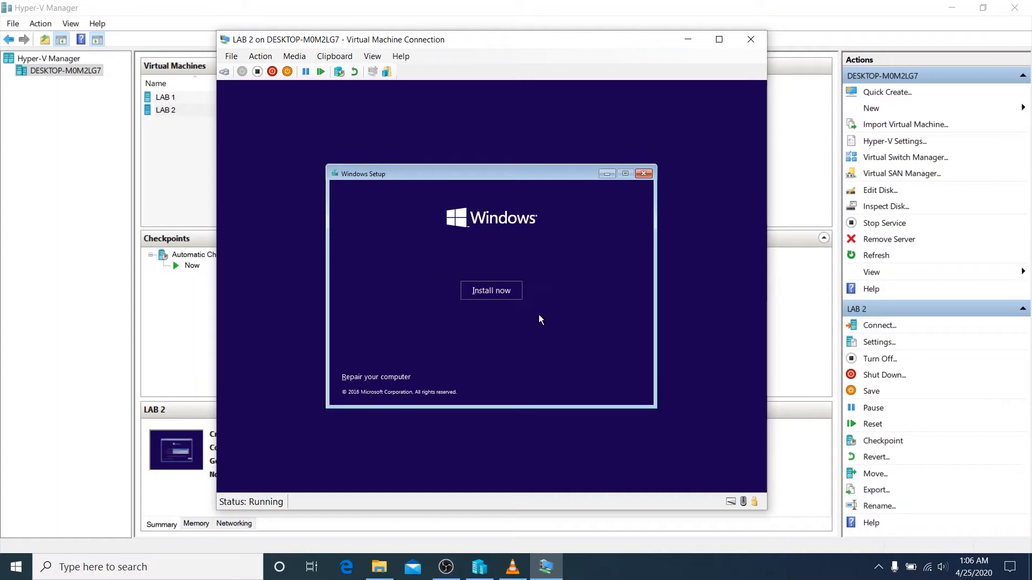
pyautogui.click(499, 291)
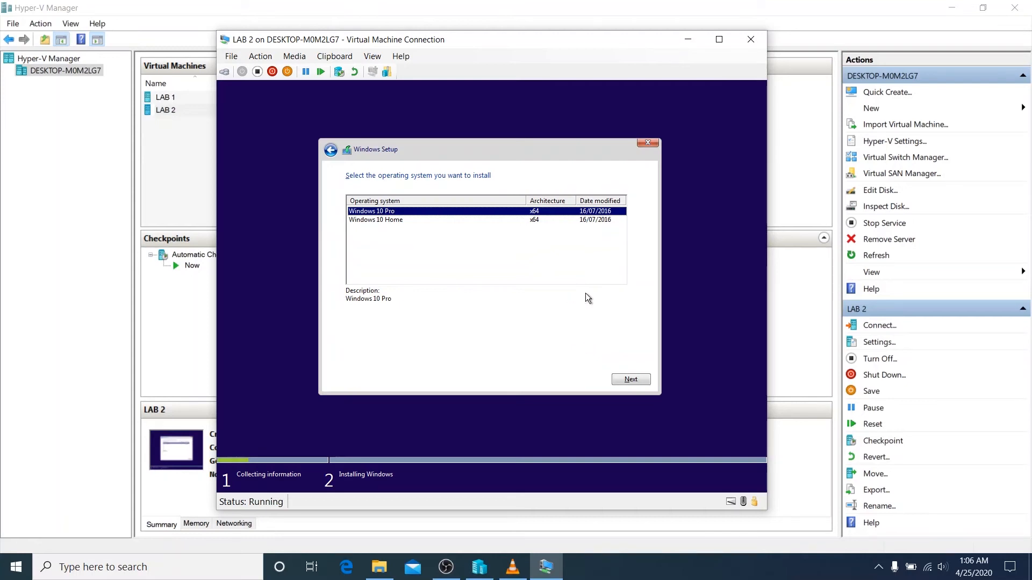
pyautogui.click(626, 381)
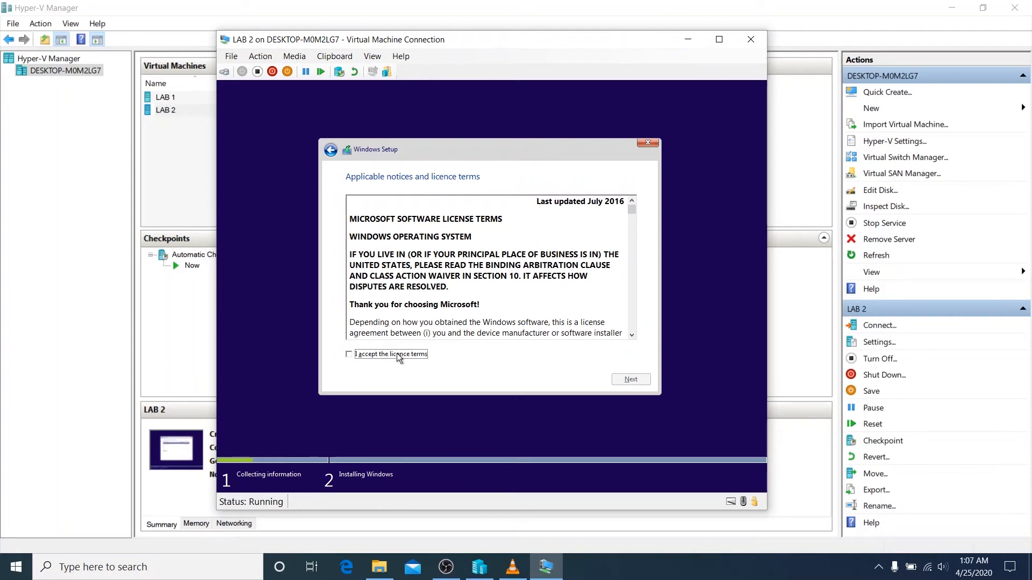
pyautogui.click(398, 357)
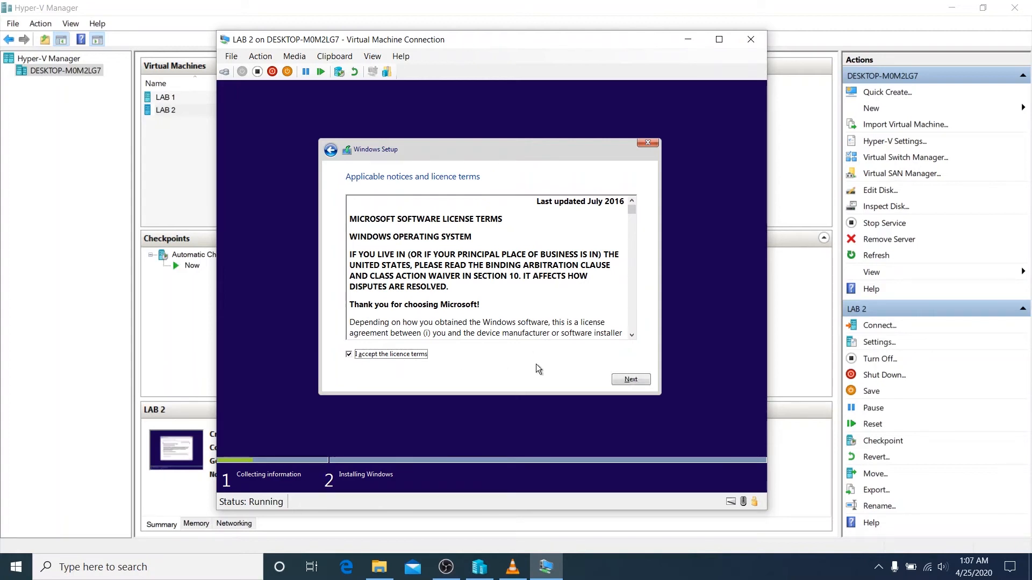
pyautogui.click(630, 380)
# - Choose the custom installation, create a 61440 MB partition from the Drive 0 unallocated space, and install Windows on Drive 0 Partition 2
pyautogui.click(439, 263)
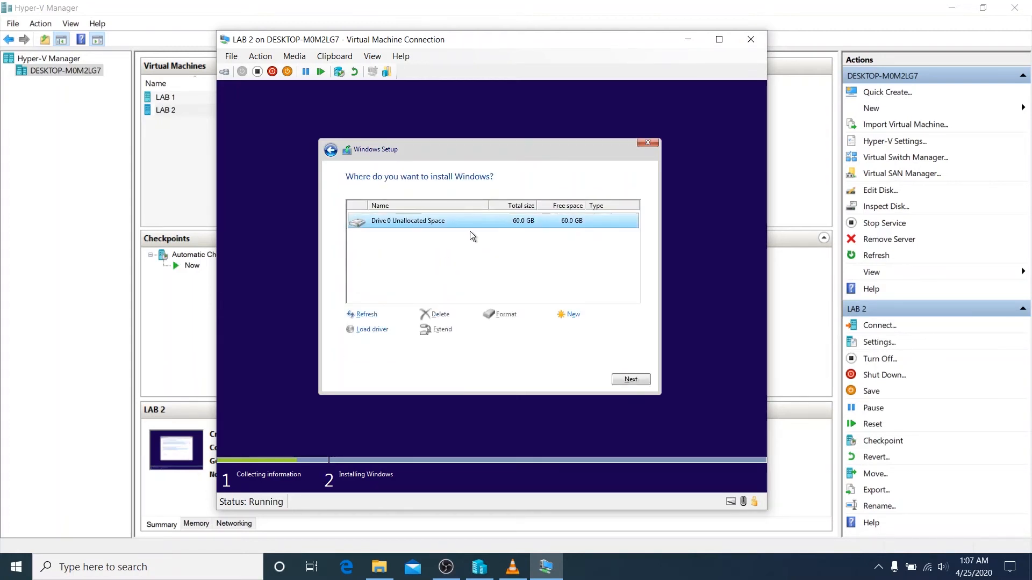
pyautogui.click(571, 315)
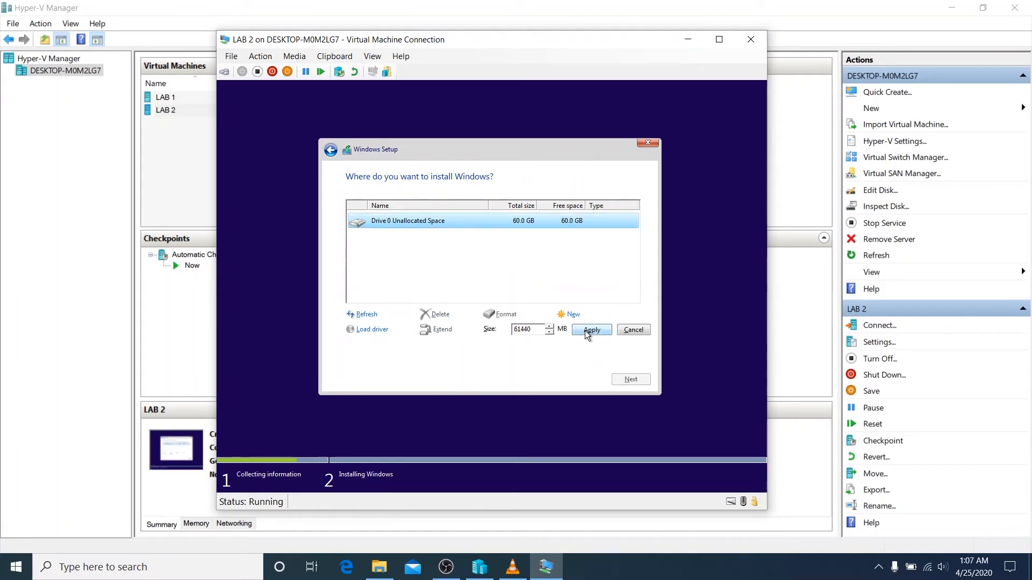
pyautogui.click(587, 333)
pyautogui.click(563, 330)
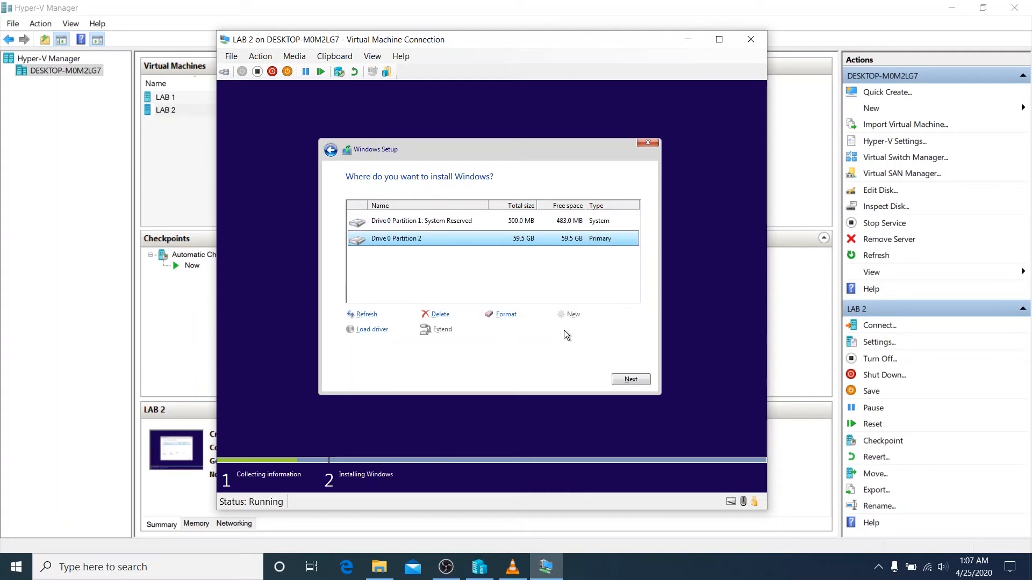
pyautogui.click(631, 380)
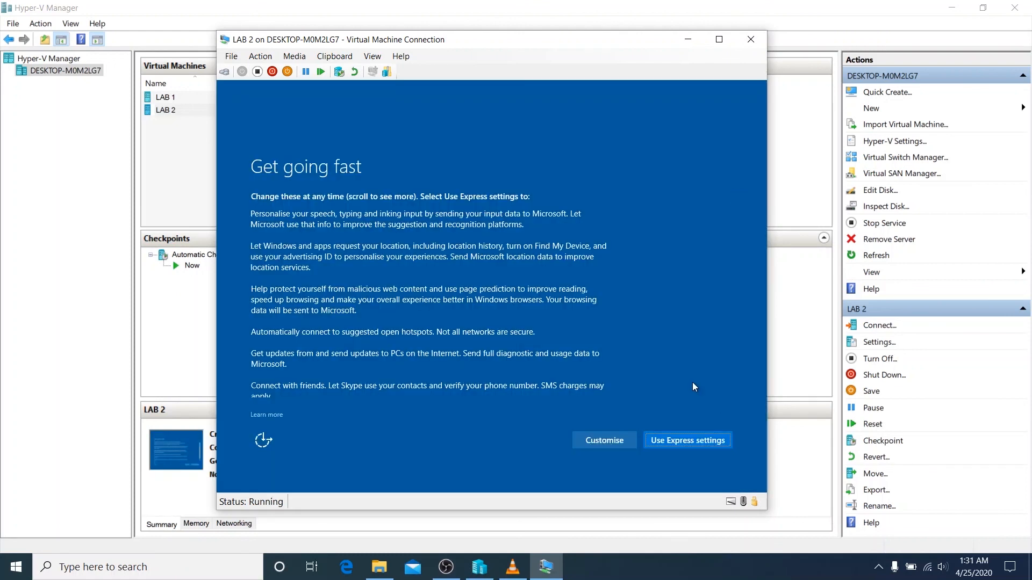
# - Apply the Express settings in the Windows first-run setup
pyautogui.click(672, 442)
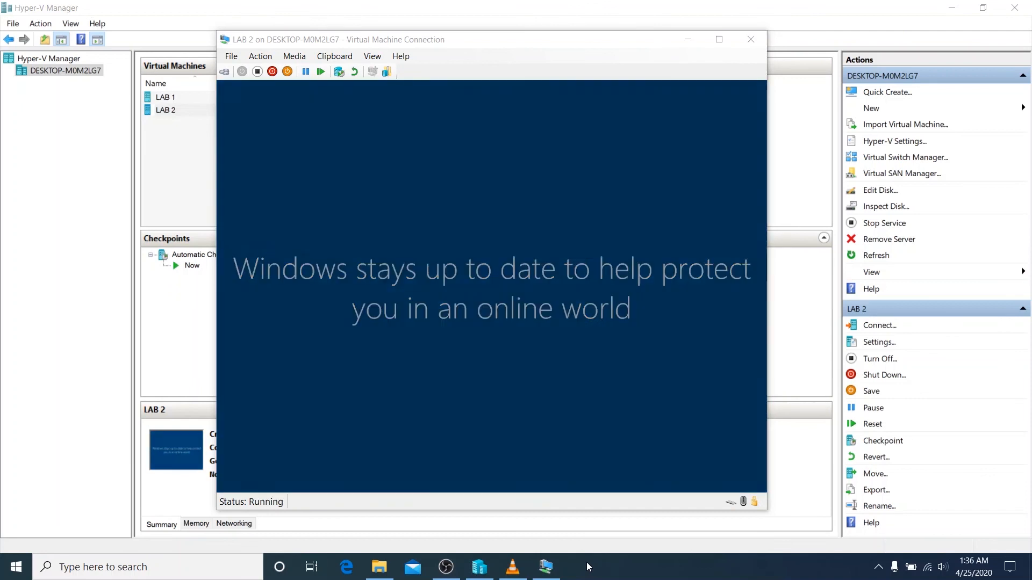